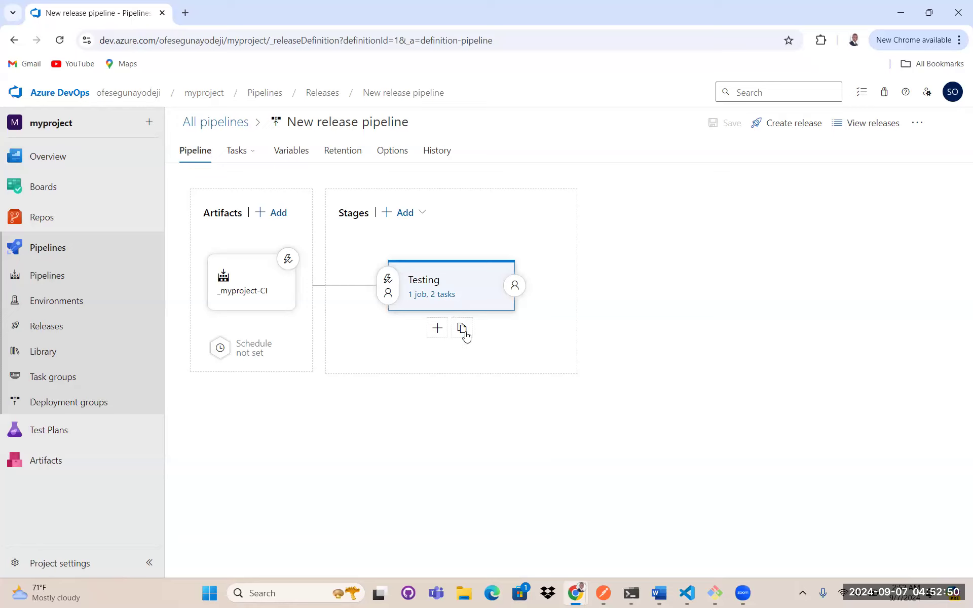
- Clone the Testing stage and rename the copied stage QA
{"action": "left_click", "coordinate": [480, 324]}
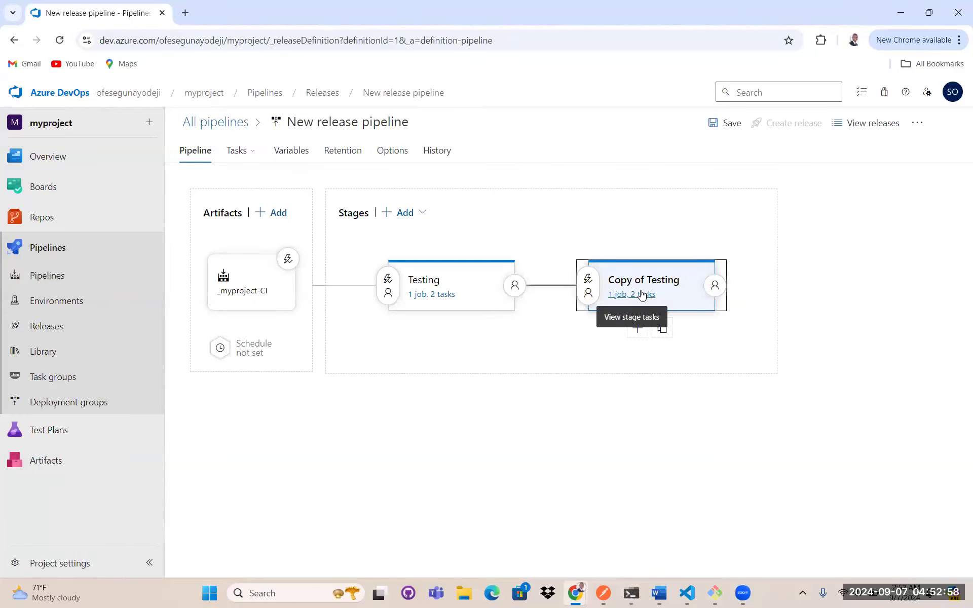
{"action": "left_click", "coordinate": [642, 295]}
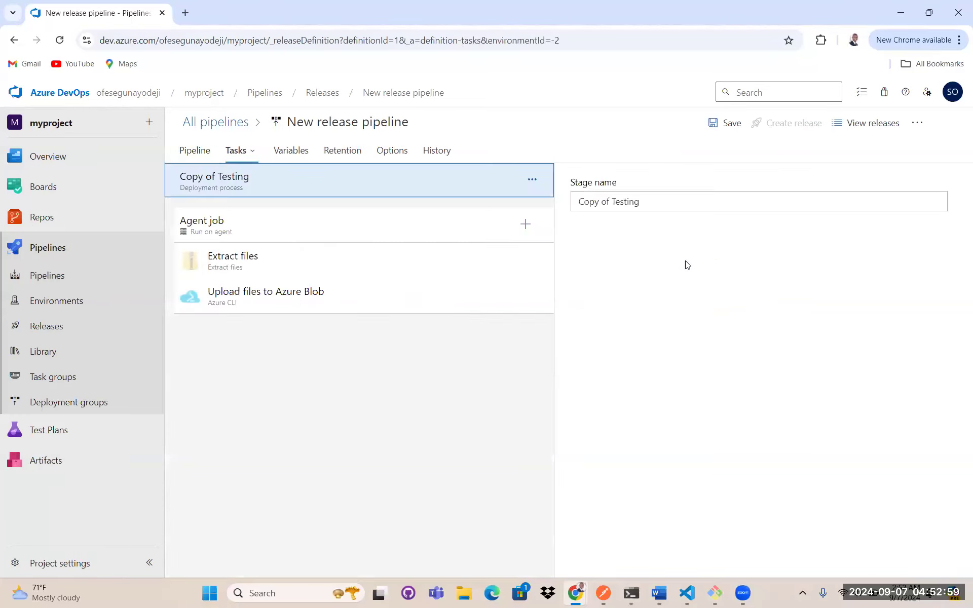
{"action": "triple_click", "coordinate": [592, 194]}
{"action": "type", "text": "Q"}
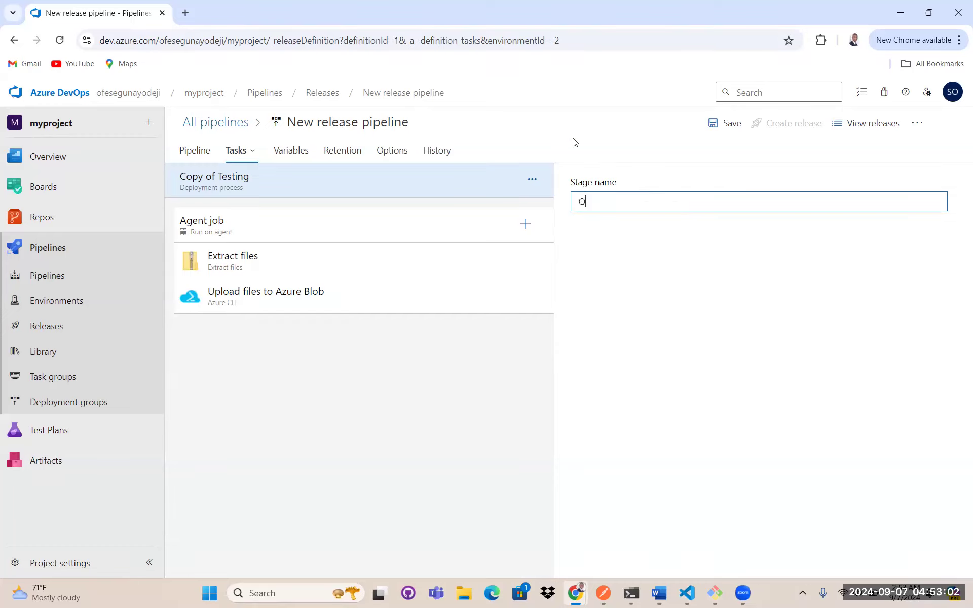
{"action": "type", "text": "A"}
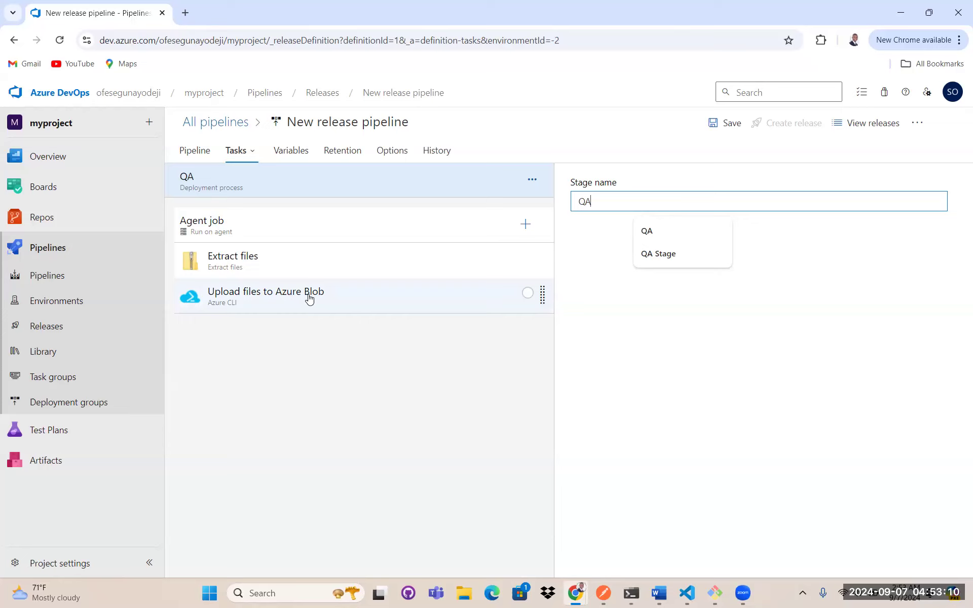
- In the QA stage's Upload files to Azure Blob task, change the script's storage account name to saso1qa
{"action": "left_click", "coordinate": [333, 296]}
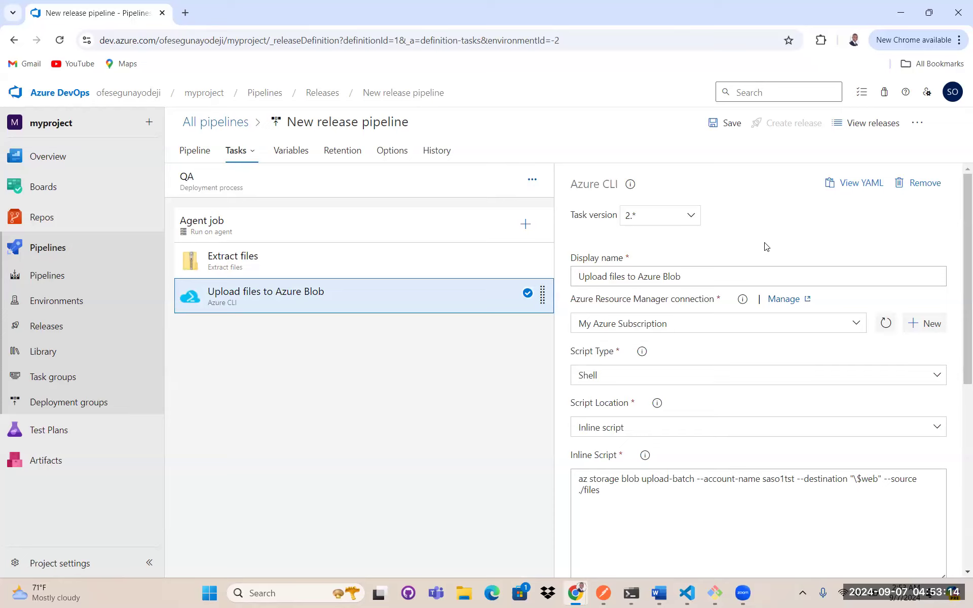
{"action": "scroll", "coordinate": [743, 231], "scroll_direction": "down", "scroll_amount": 1}
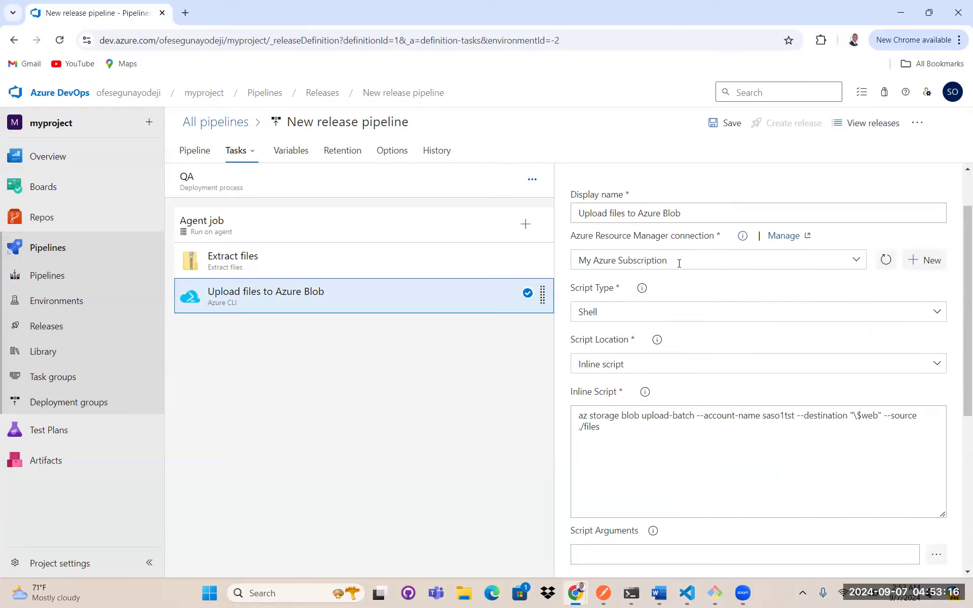
{"action": "scroll", "coordinate": [671, 263], "scroll_direction": "down", "scroll_amount": 2}
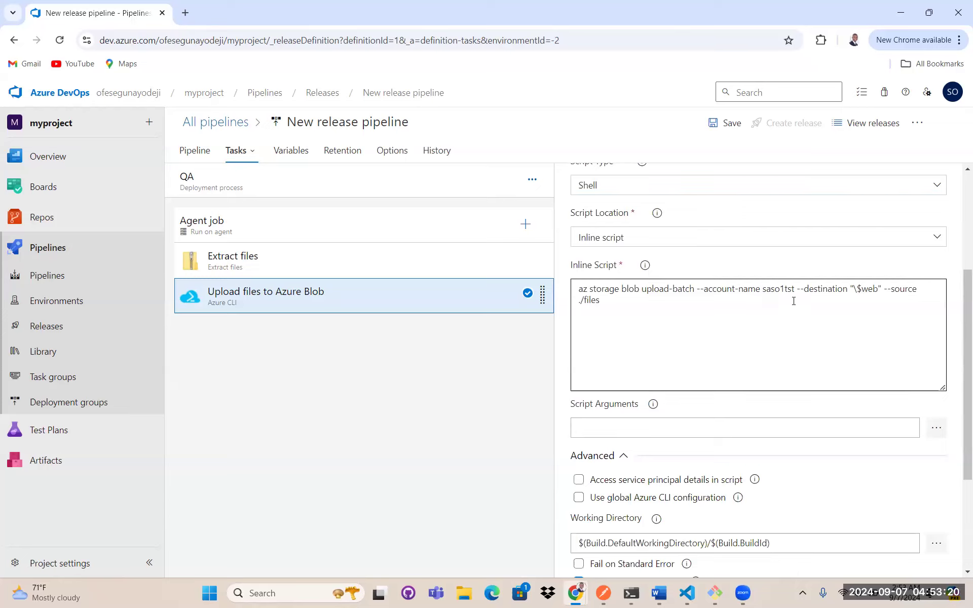
{"action": "left_click", "coordinate": [794, 288]}
{"action": "double_click", "coordinate": [794, 288]}
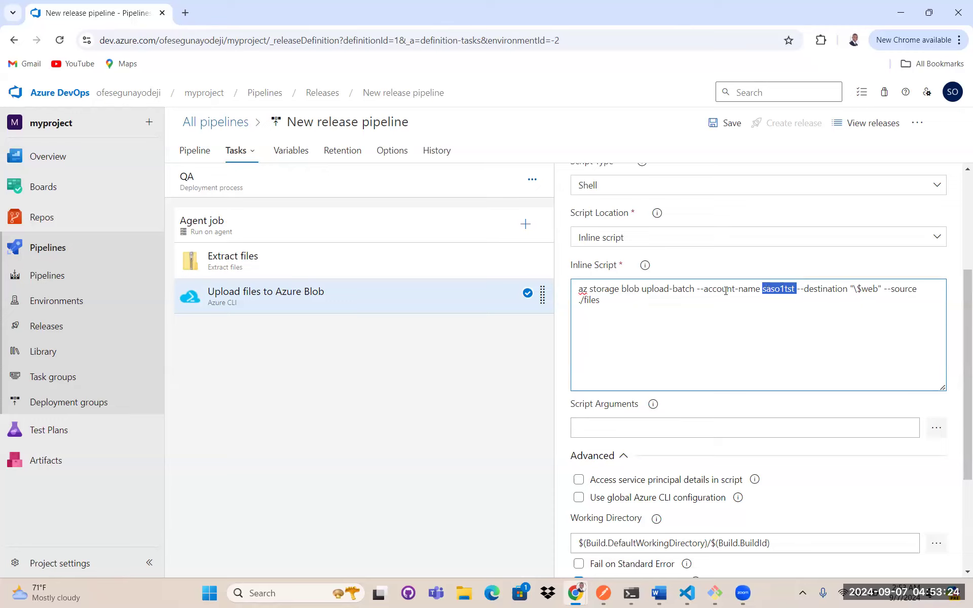
{"action": "left_click", "coordinate": [794, 288]}
{"action": "key", "text": "BackSpace"}
{"action": "key", "text": "BackSpace"}
{"action": "key", "text": "BackSpace"}
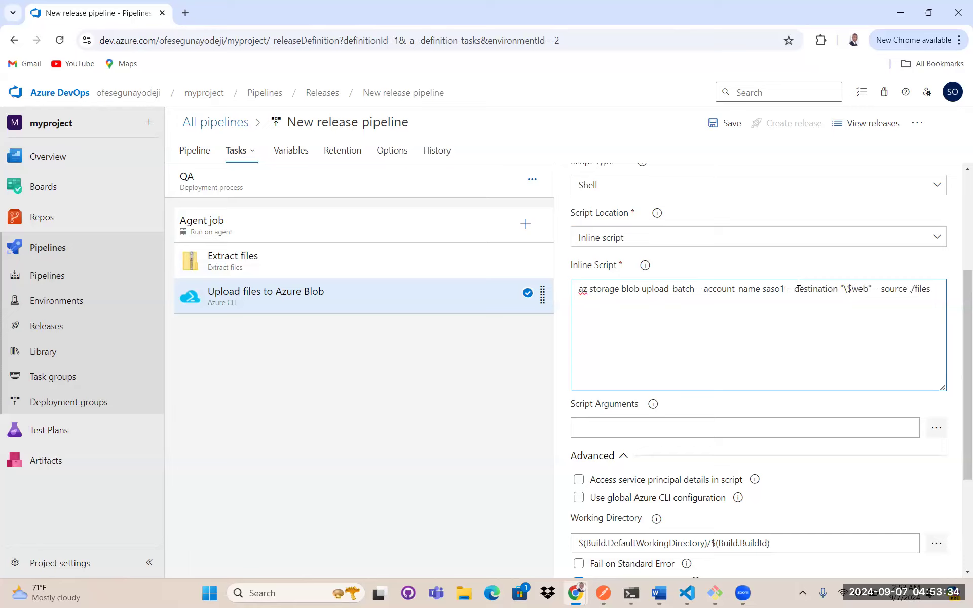
{"action": "type", "text": "qa"}
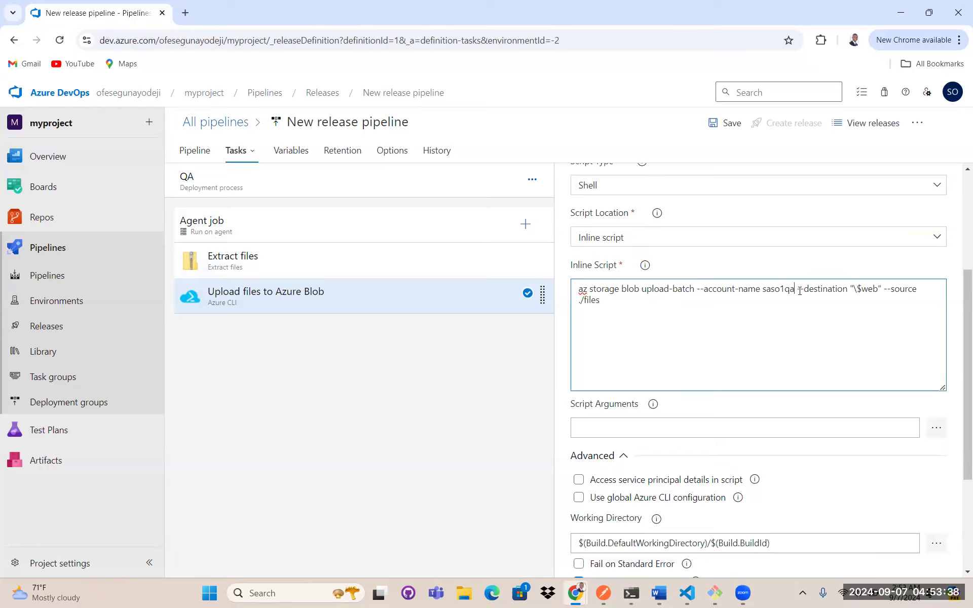
{"action": "left_click_drag", "start_coordinate": [793, 289], "coordinate": [761, 290]}
- Save the release pipeline without a comment
{"action": "scroll", "coordinate": [775, 320], "scroll_direction": "down", "scroll_amount": 3}
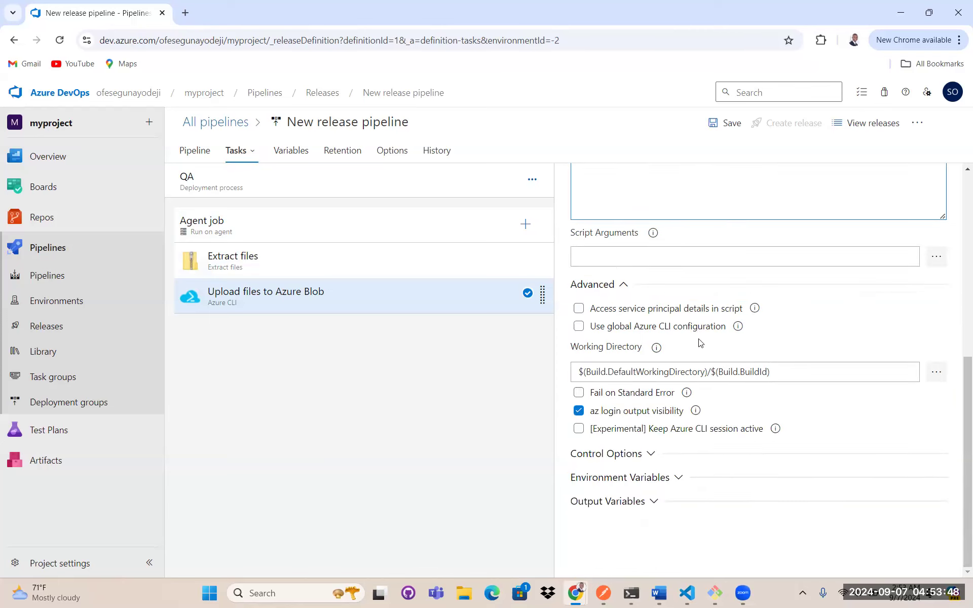
{"action": "scroll", "coordinate": [766, 266], "scroll_direction": "up", "scroll_amount": 6}
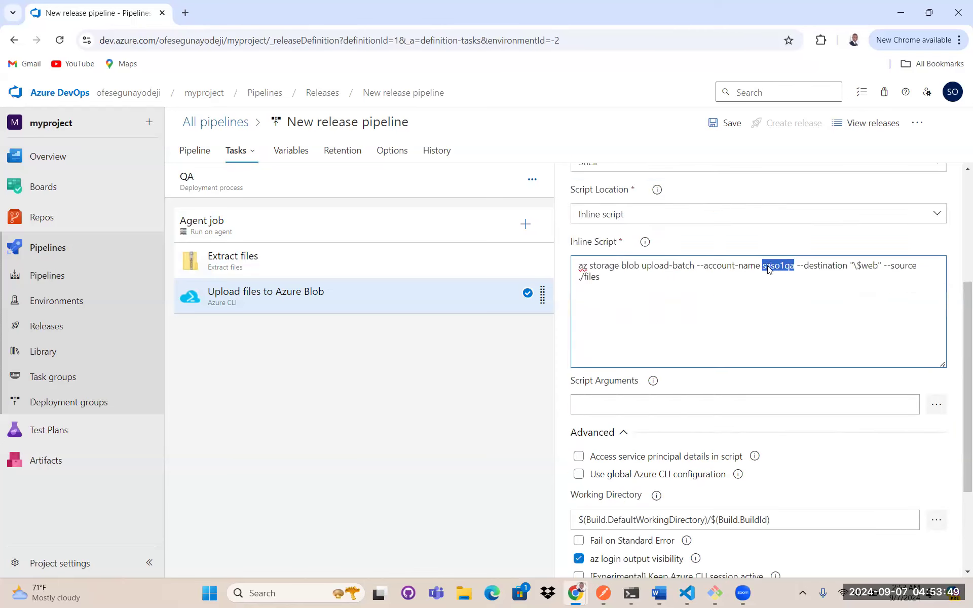
{"action": "left_click", "coordinate": [730, 126]}
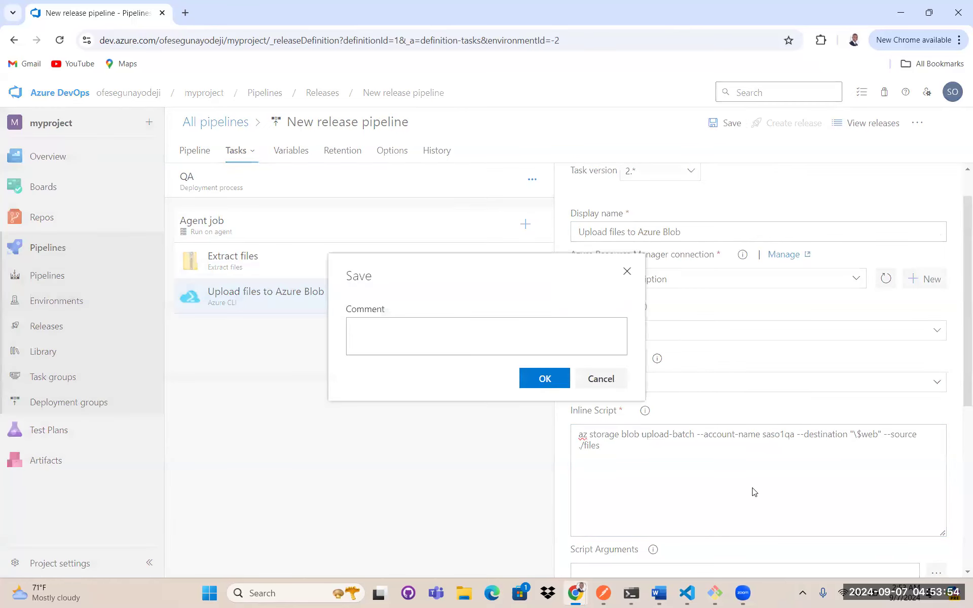
{"action": "left_click", "coordinate": [552, 377]}
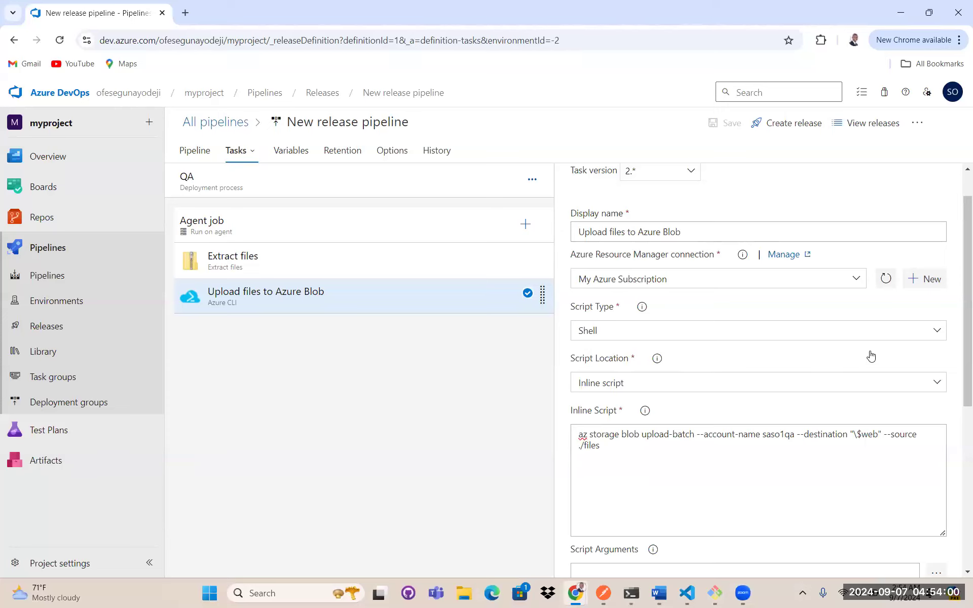
- Clone the QA stage and rename the copied stage Production
{"action": "scroll", "coordinate": [800, 342], "scroll_direction": "down", "scroll_amount": 5}
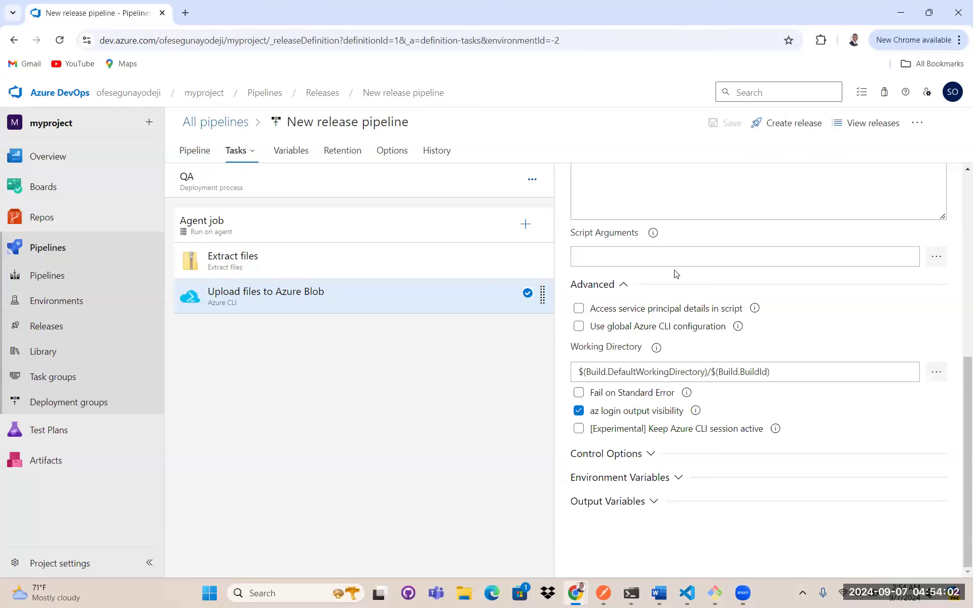
{"action": "scroll", "coordinate": [676, 274], "scroll_direction": "up", "scroll_amount": 5}
{"action": "left_click", "coordinate": [197, 150]}
{"action": "mouse_move", "coordinate": [682, 292]}
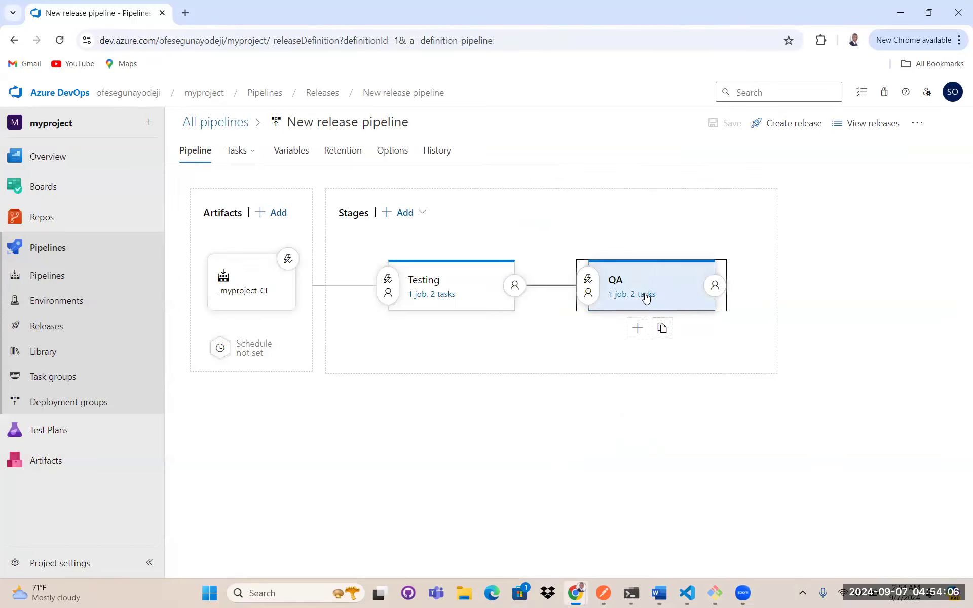
{"action": "left_click", "coordinate": [688, 329]}
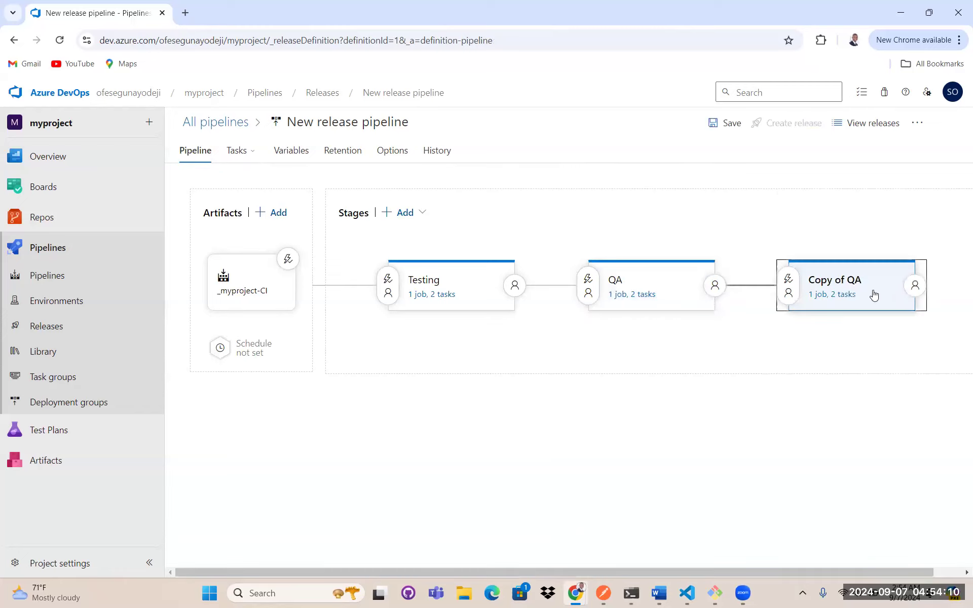
{"action": "left_click", "coordinate": [844, 293]}
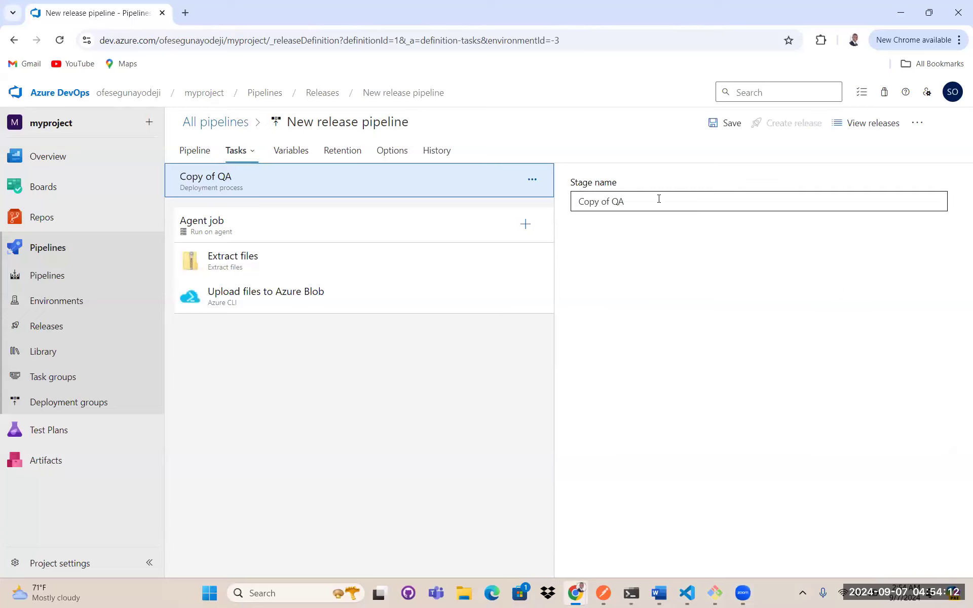
{"action": "type", "text": "Production"}
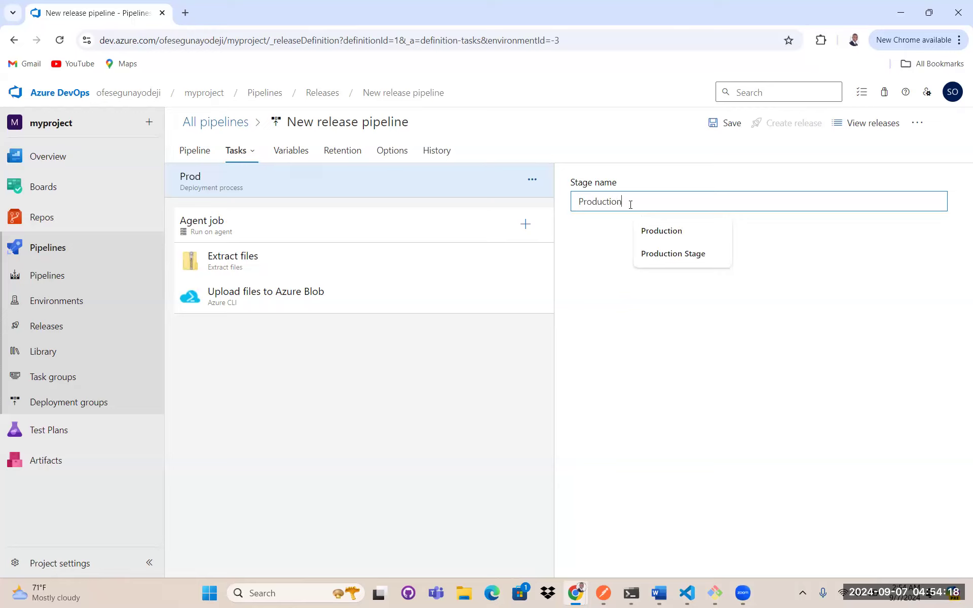
{"action": "left_click", "coordinate": [658, 231]}
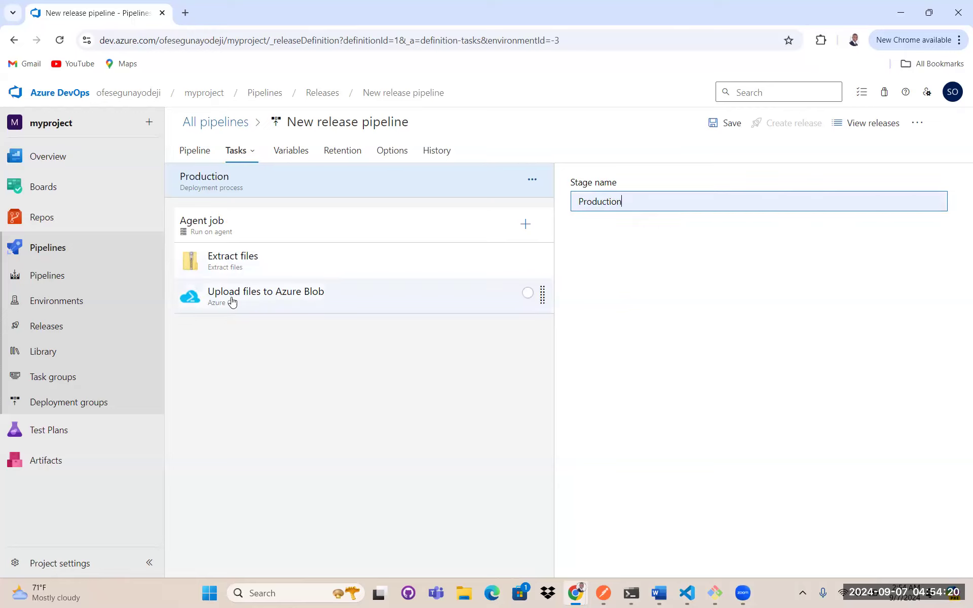
- In the Production stage's Upload files to Azure Blob task, change the script's storage account name to saso1prd
{"action": "left_click", "coordinate": [319, 296]}
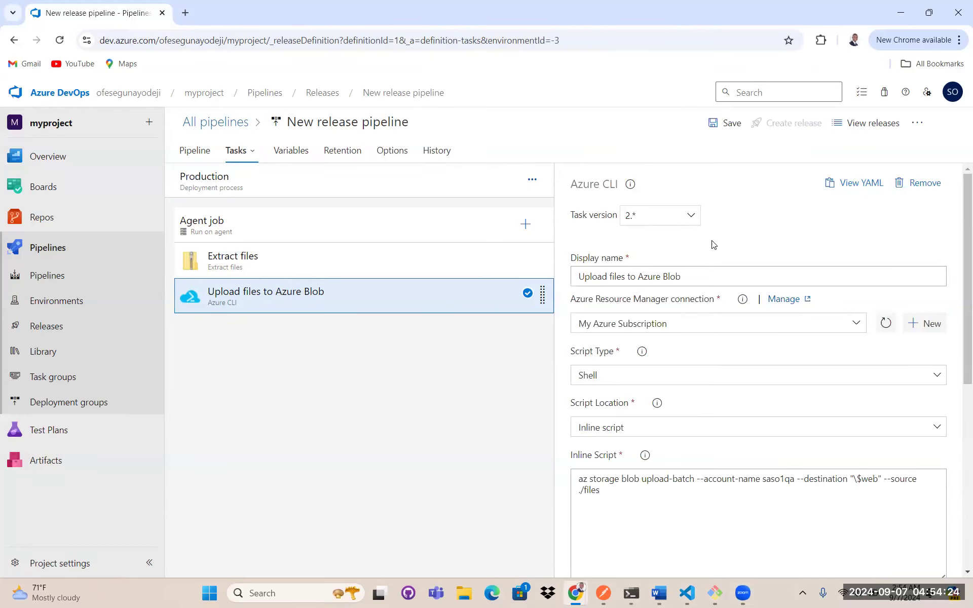
{"action": "scroll", "coordinate": [745, 258], "scroll_direction": "down", "scroll_amount": 4}
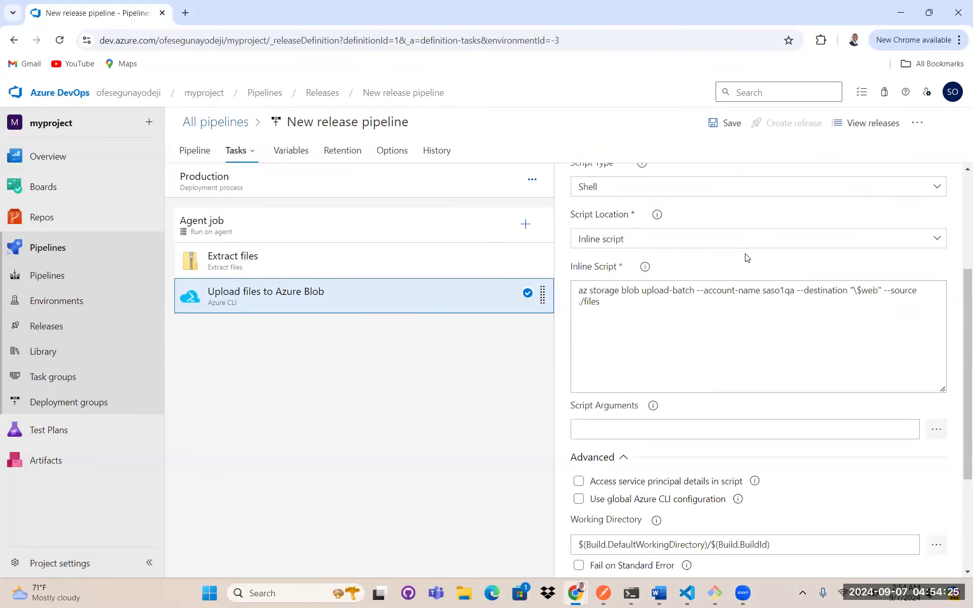
{"action": "left_click", "coordinate": [794, 288]}
{"action": "left_click_drag", "start_coordinate": [794, 289], "coordinate": [788, 289]}
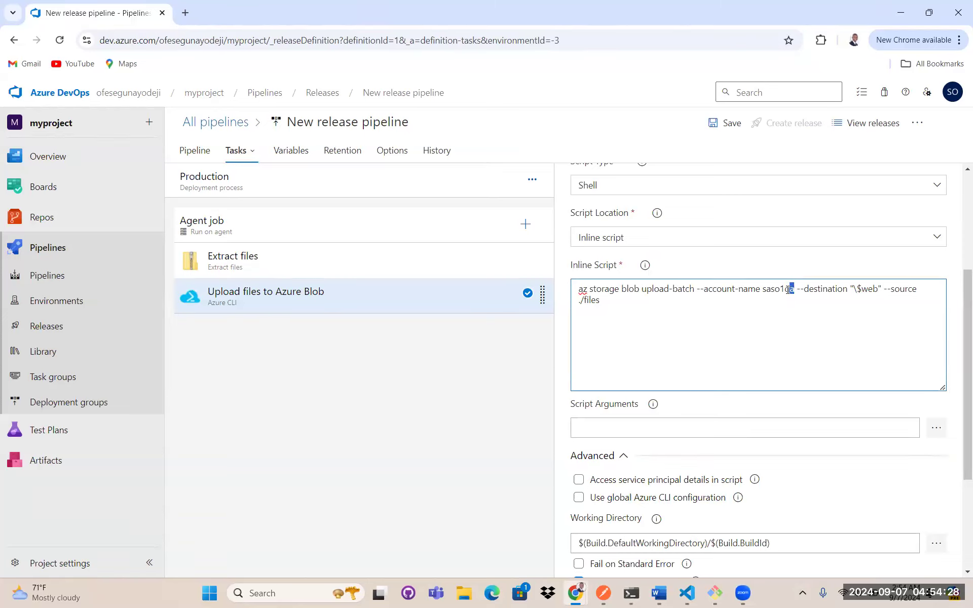
{"action": "type", "text": "prd"}
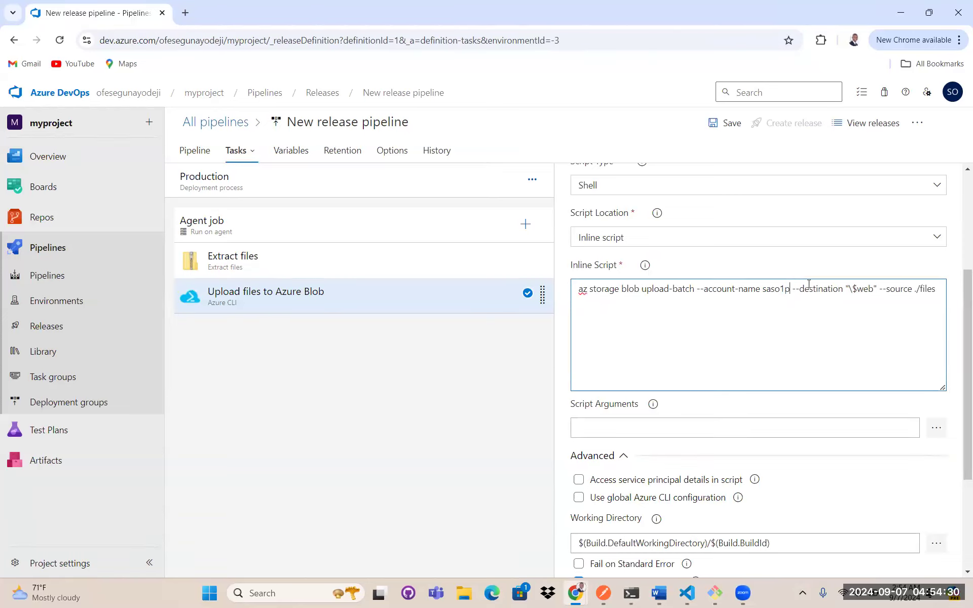
{"action": "key", "text": "Delete"}
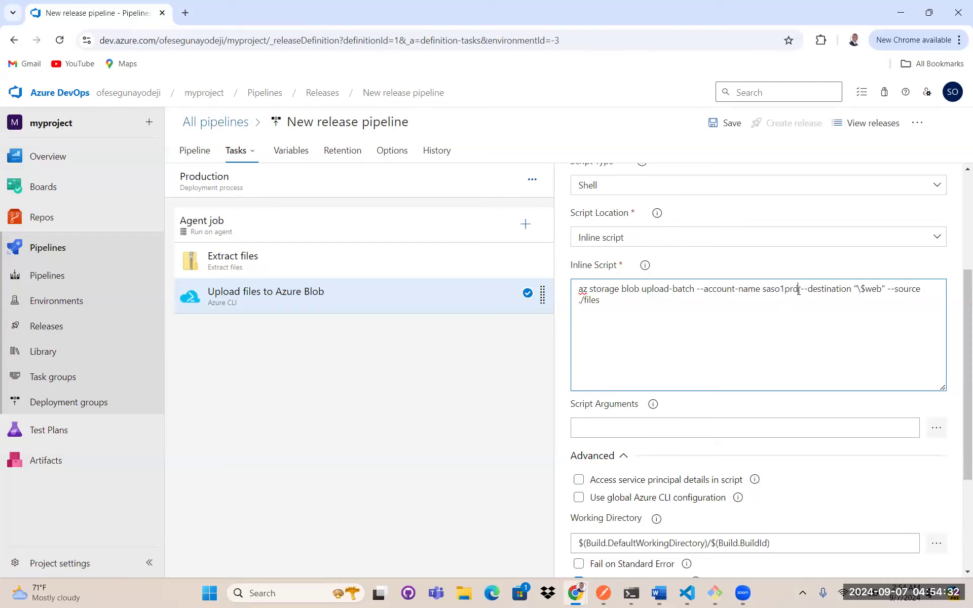
{"action": "left_click_drag", "start_coordinate": [798, 289], "coordinate": [767, 288]}
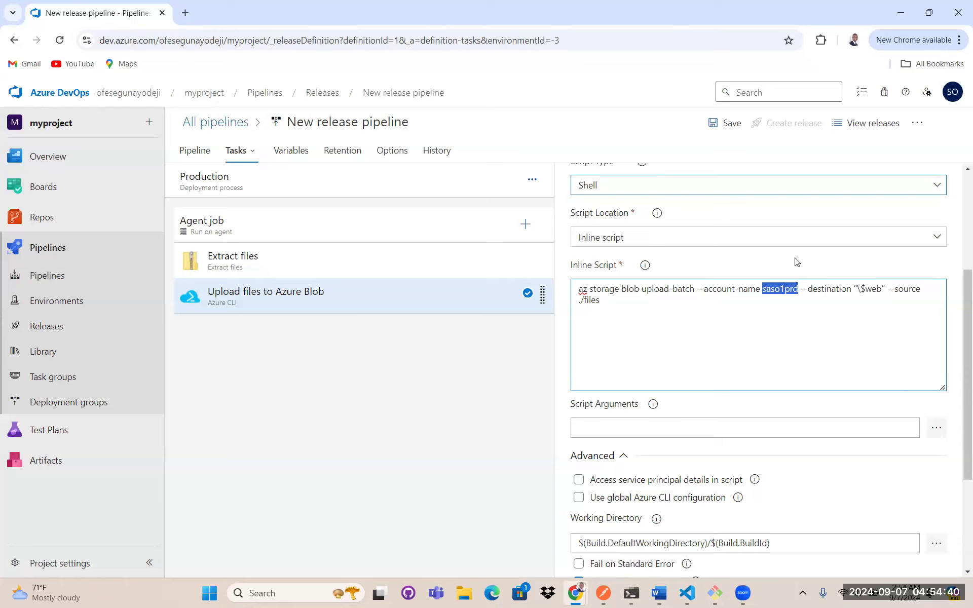
- Save the release pipeline
{"action": "scroll", "coordinate": [749, 207], "scroll_direction": "down", "scroll_amount": 2}
{"action": "scroll", "coordinate": [749, 207], "scroll_direction": "down", "scroll_amount": 1}
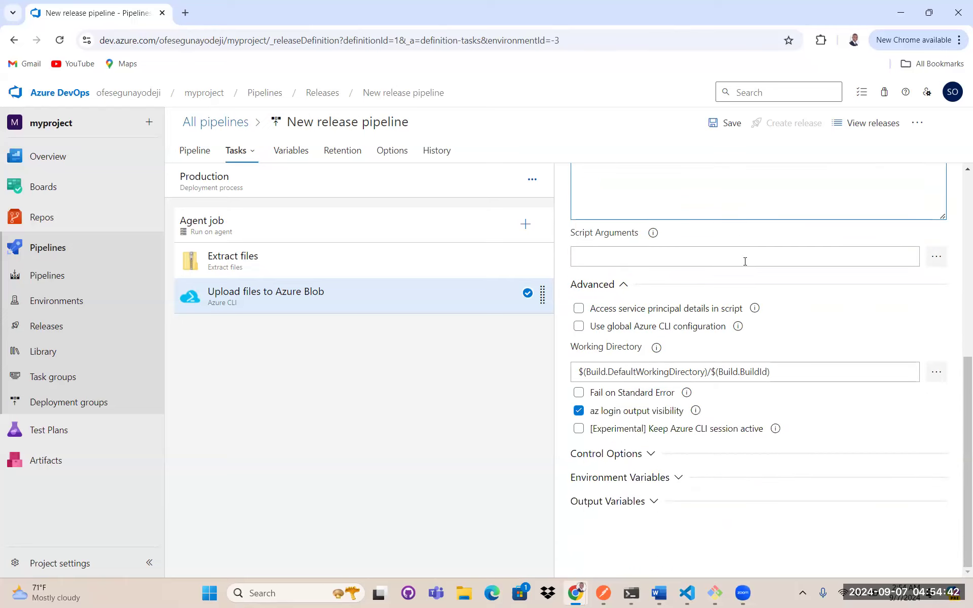
{"action": "scroll", "coordinate": [730, 274], "scroll_direction": "up", "scroll_amount": 4}
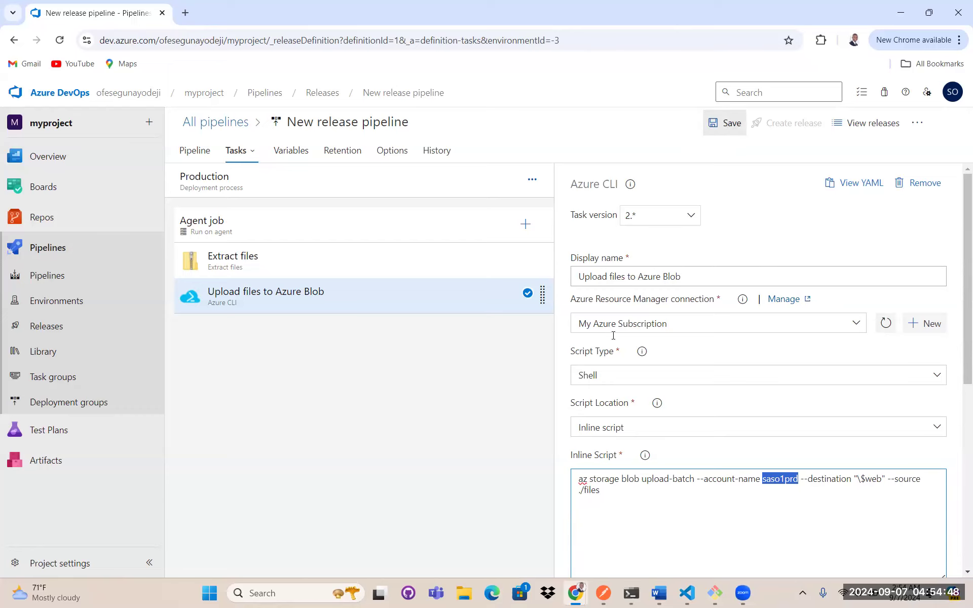
{"action": "key", "text": "ctrl+s"}
{"action": "left_click", "coordinate": [546, 384]}
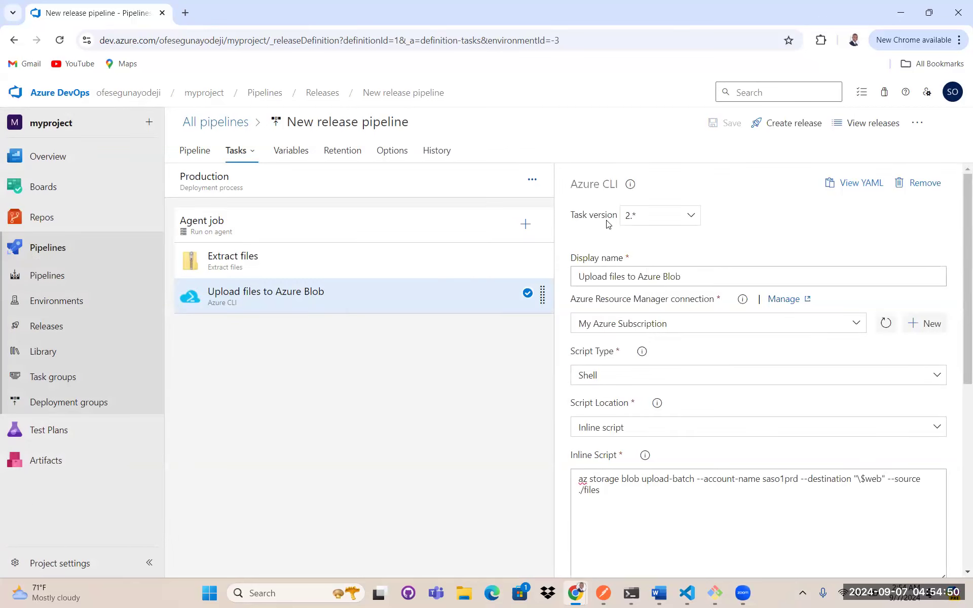
- Open the Production stage's pre-deployment conditions and enable pre-deployment approvals
{"action": "left_click", "coordinate": [196, 152]}
{"action": "left_click", "coordinate": [858, 285]}
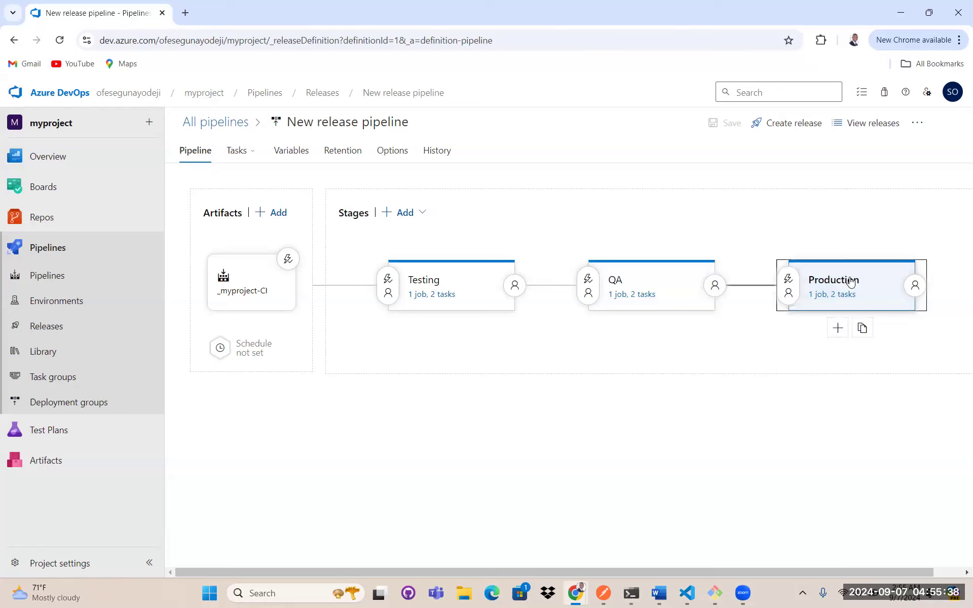
{"action": "left_click", "coordinate": [788, 280]}
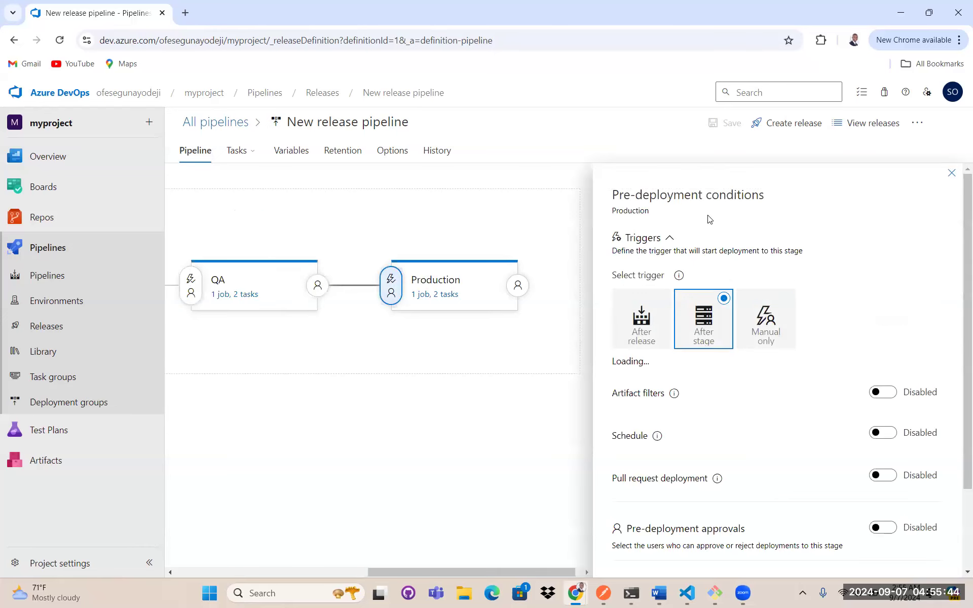
{"action": "scroll", "coordinate": [729, 229], "scroll_direction": "down", "scroll_amount": 3}
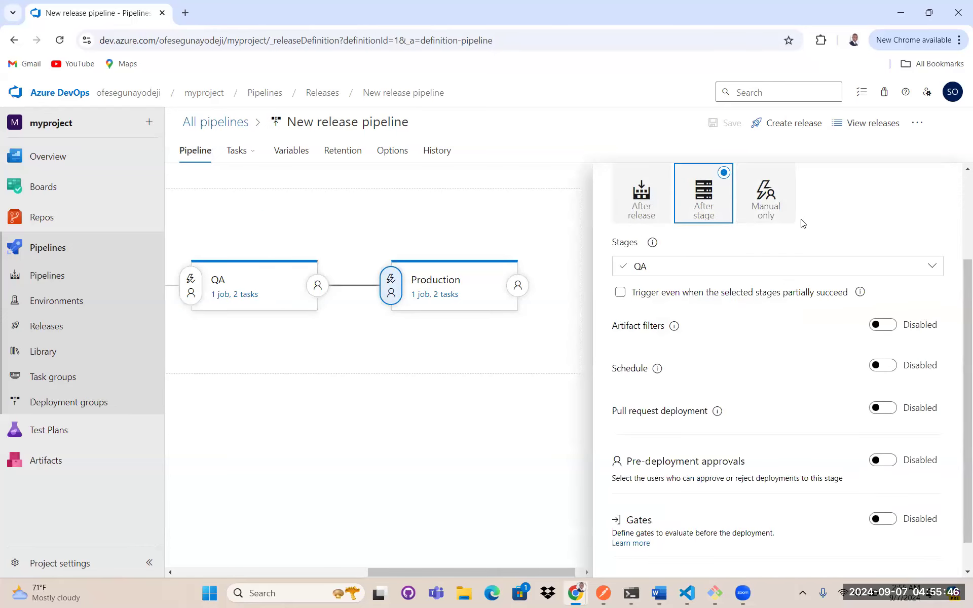
{"action": "scroll", "coordinate": [668, 243], "scroll_direction": "up", "scroll_amount": 3}
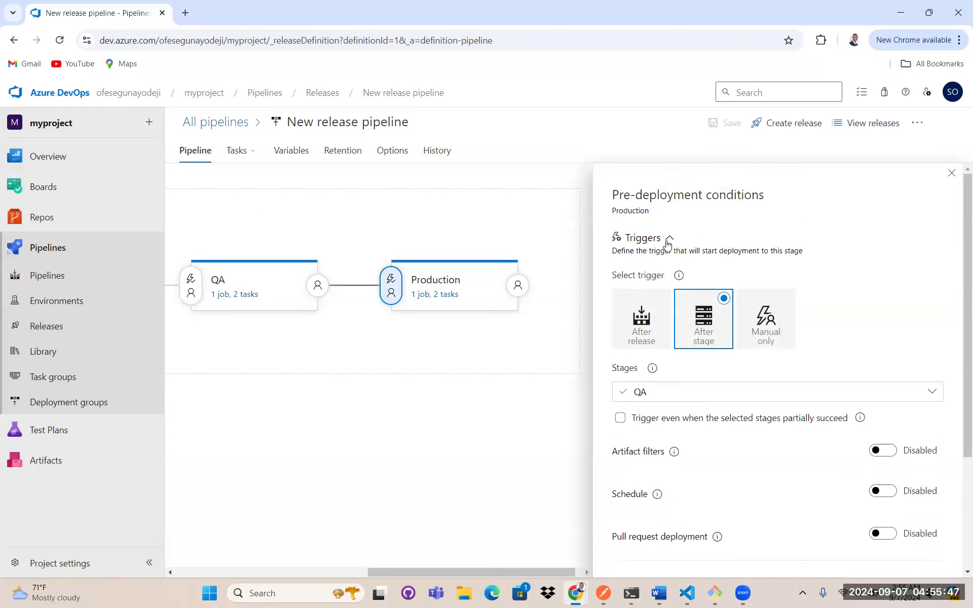
{"action": "left_click", "coordinate": [735, 240]}
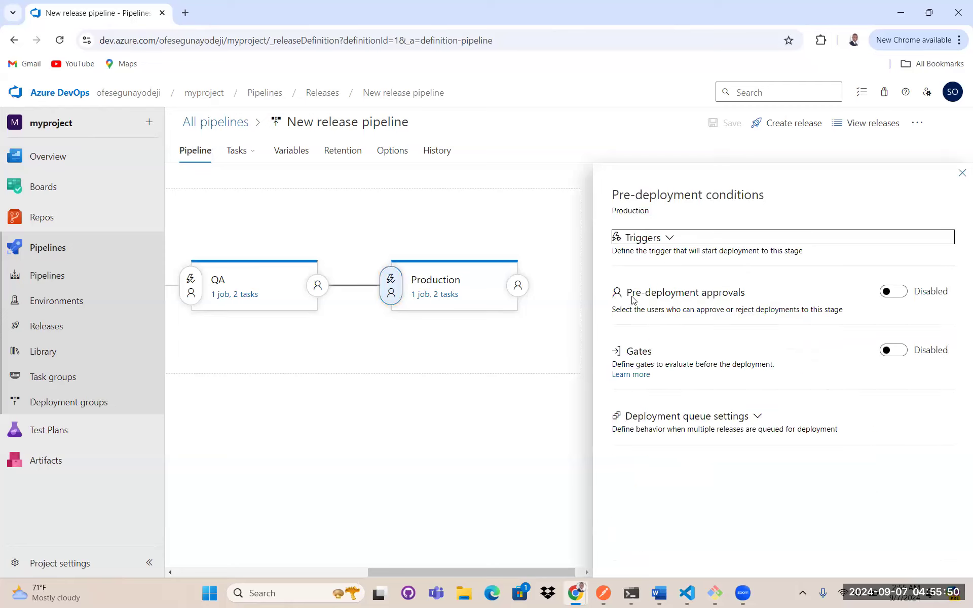
{"action": "left_click", "coordinate": [892, 291]}
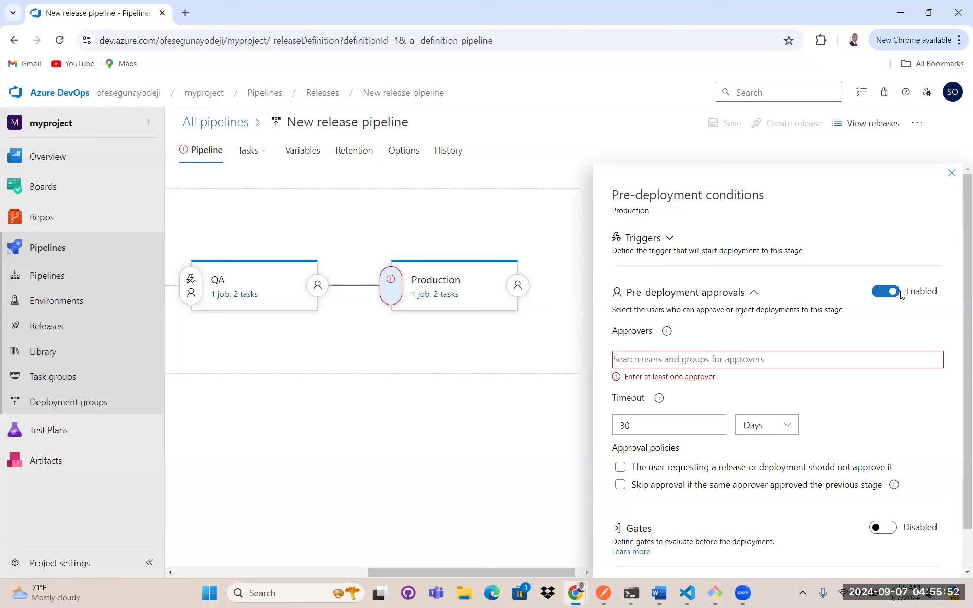
- Add the project owner's user account as the Production stage's approver by searching their user name
{"action": "scroll", "coordinate": [735, 294], "scroll_direction": "down", "scroll_amount": 2}
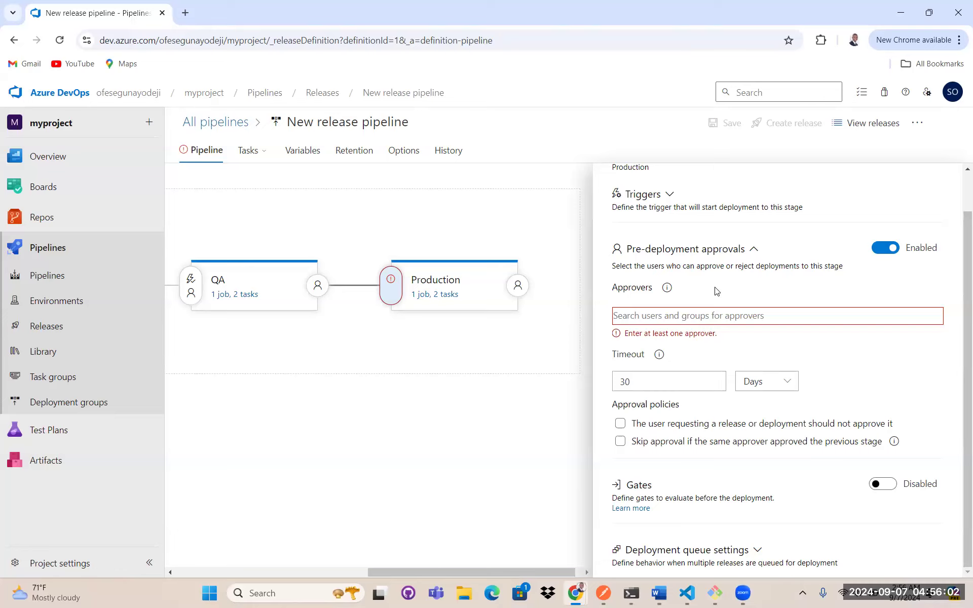
{"action": "type", "text": "ofese"}
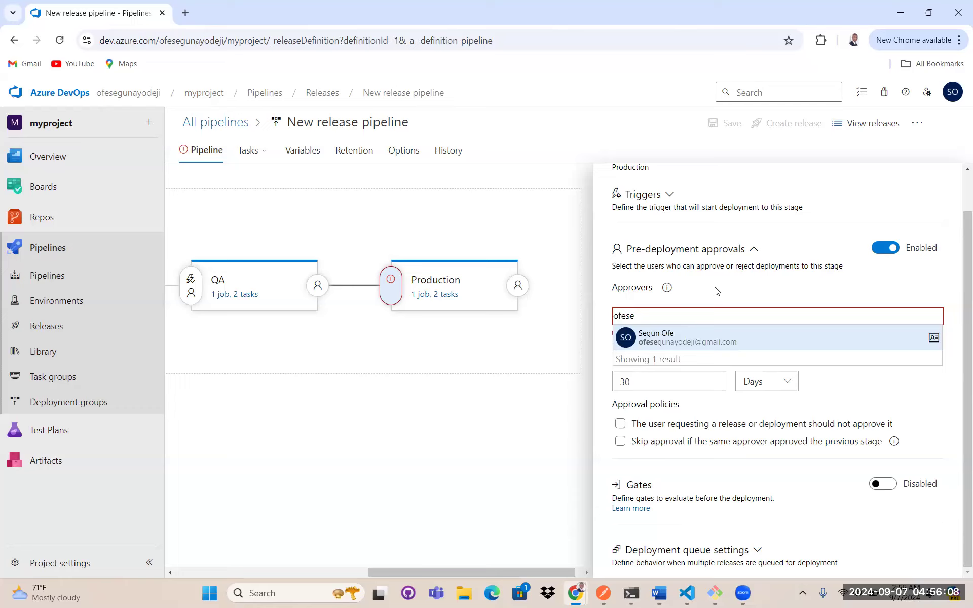
{"action": "key", "text": "Return"}
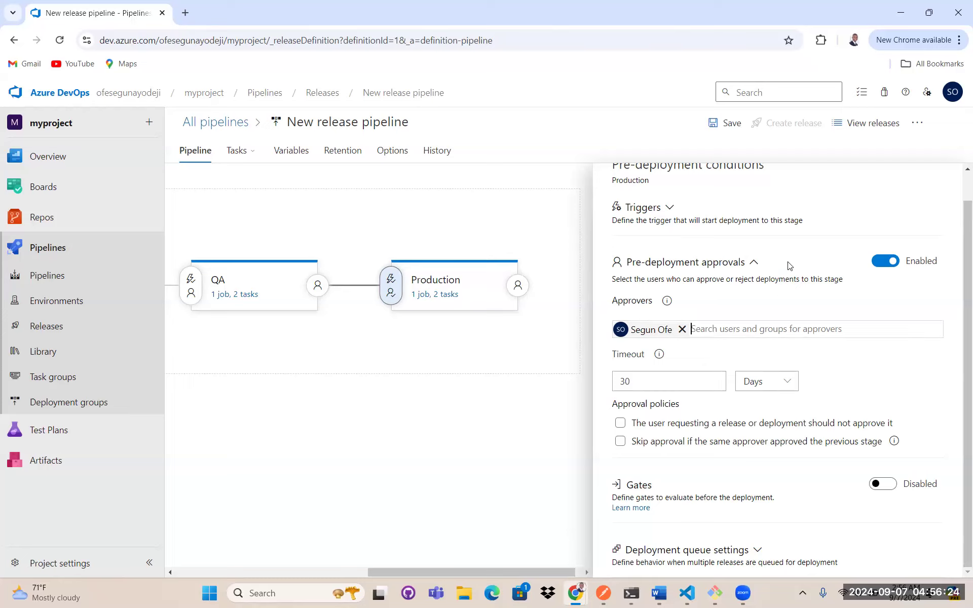
- Save the release pipeline without a comment
{"action": "scroll", "coordinate": [789, 266], "scroll_direction": "up", "scroll_amount": 1}
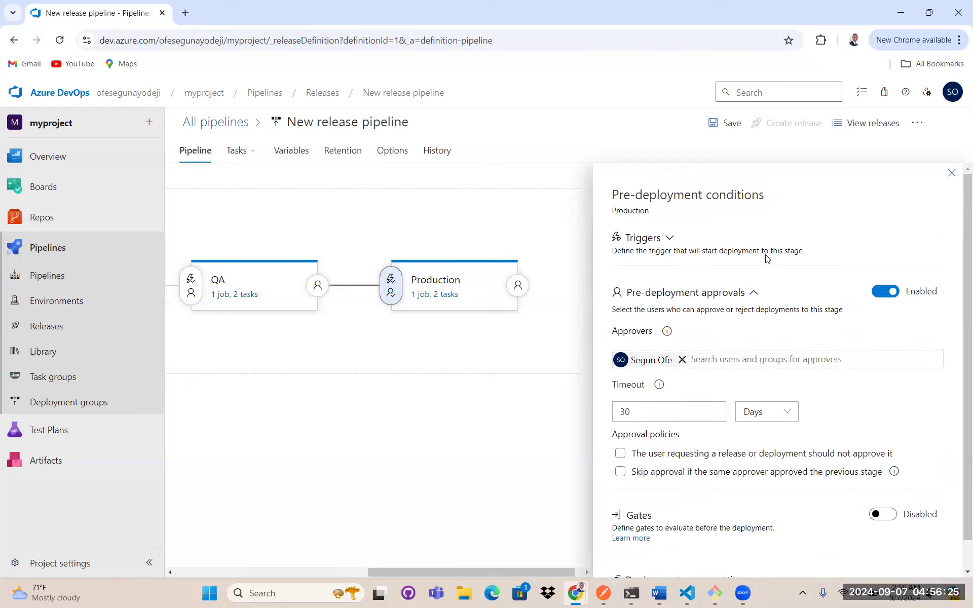
{"action": "left_click", "coordinate": [731, 127]}
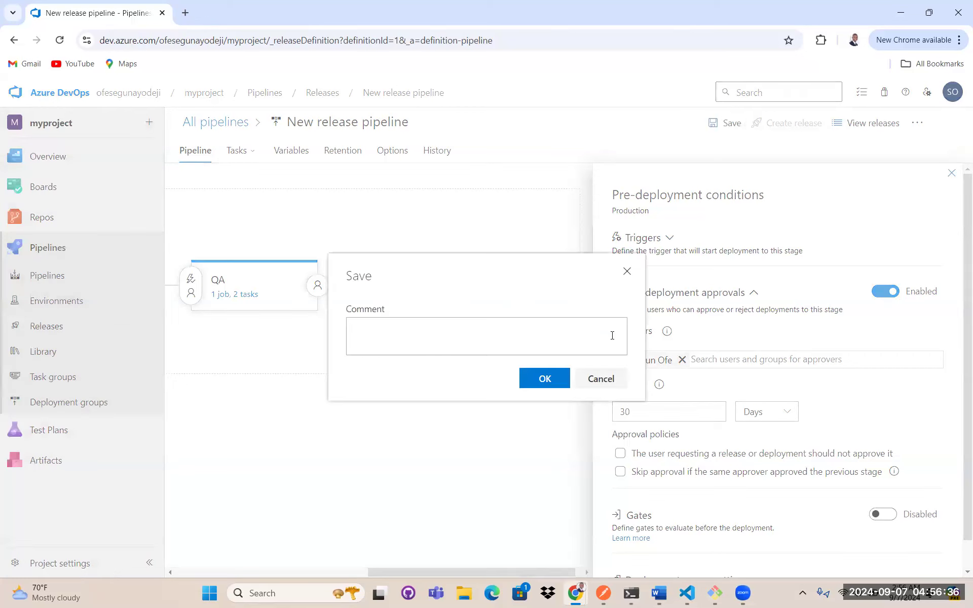
{"action": "left_click", "coordinate": [560, 379]}
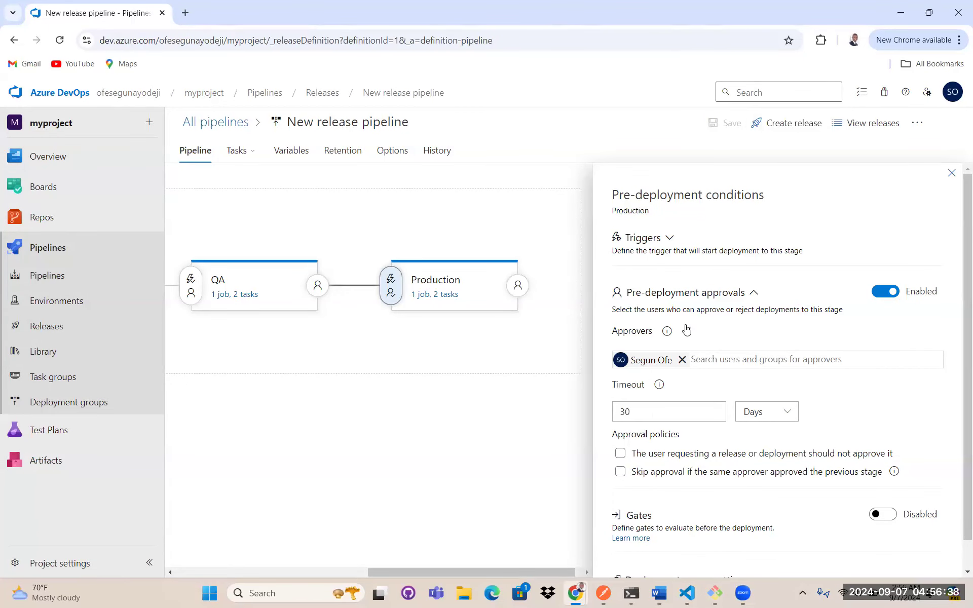
{"action": "scroll", "coordinate": [811, 309], "scroll_direction": "down", "scroll_amount": 1}
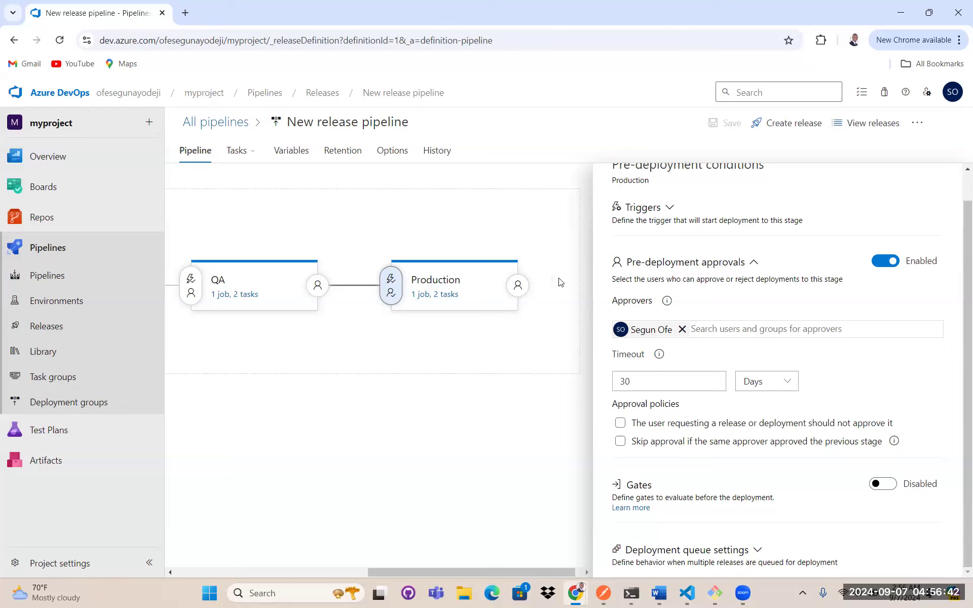
{"action": "left_click", "coordinate": [241, 151]}
{"action": "left_click", "coordinate": [425, 404]}
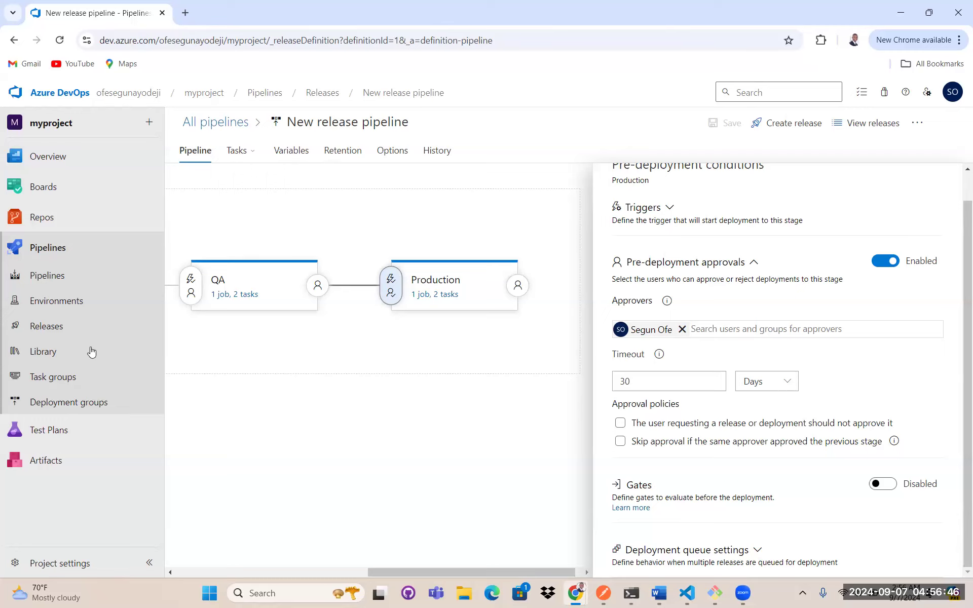
- Navigate through Releases and Pipelines to the Environments page
{"action": "left_click", "coordinate": [51, 329]}
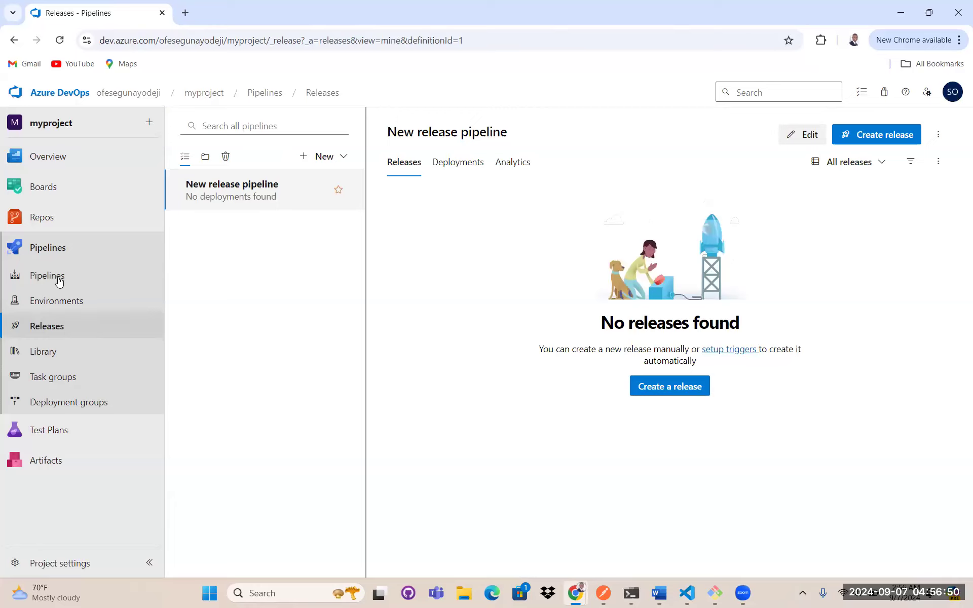
{"action": "left_click", "coordinate": [82, 287]}
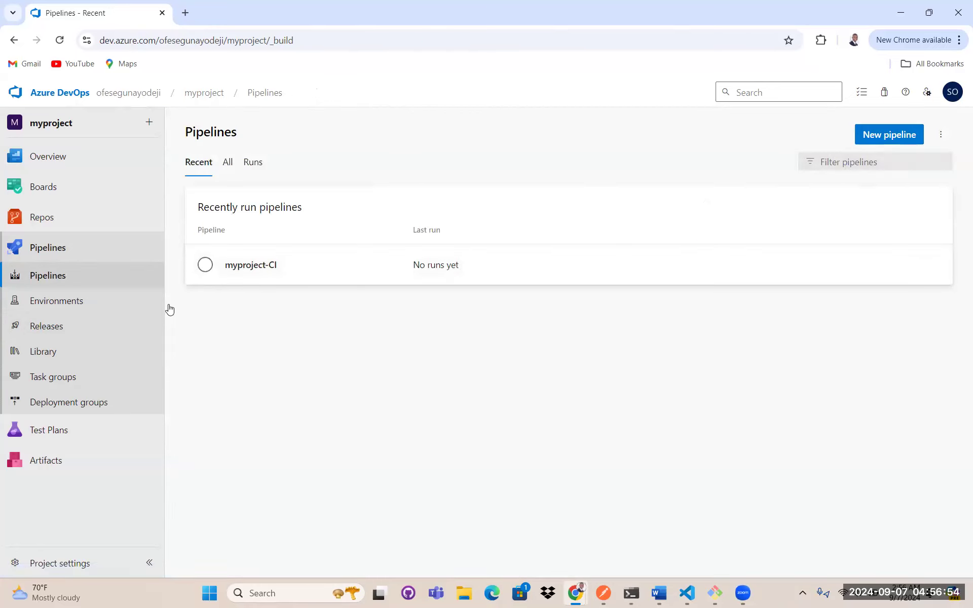
{"action": "left_click", "coordinate": [64, 302]}
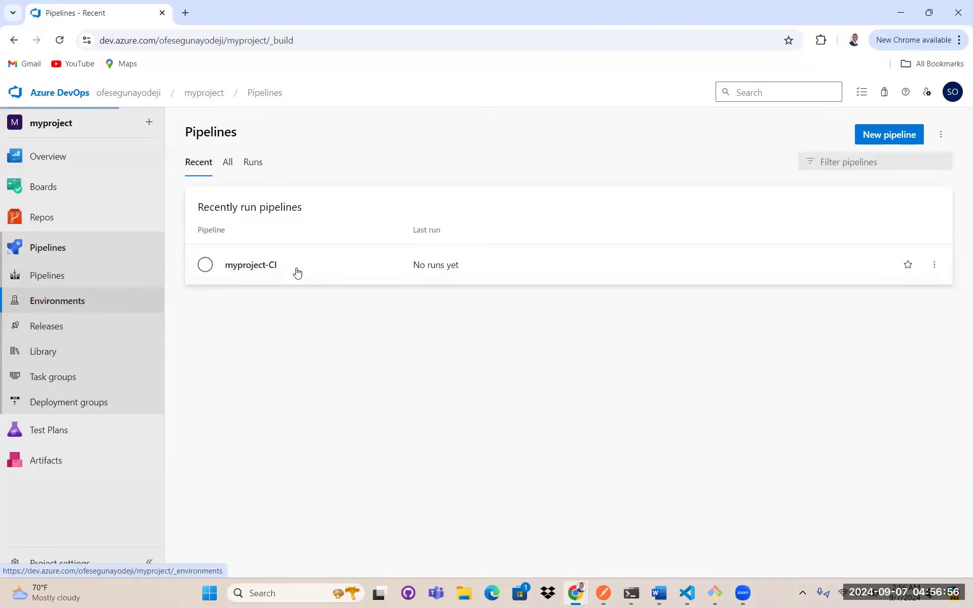